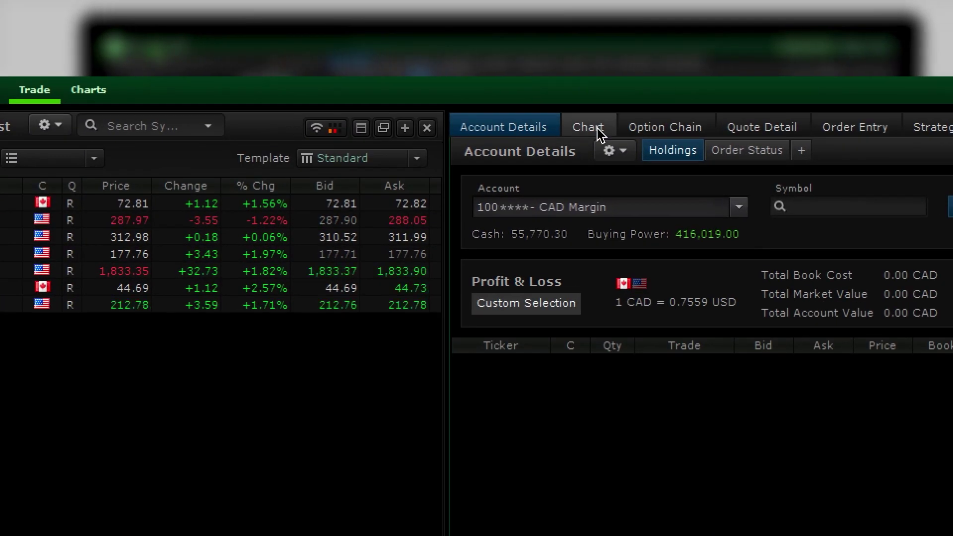
# View TD's chart, option chain and quote detail, then start a TD buy order from the quote
pyautogui.click(608, 133)
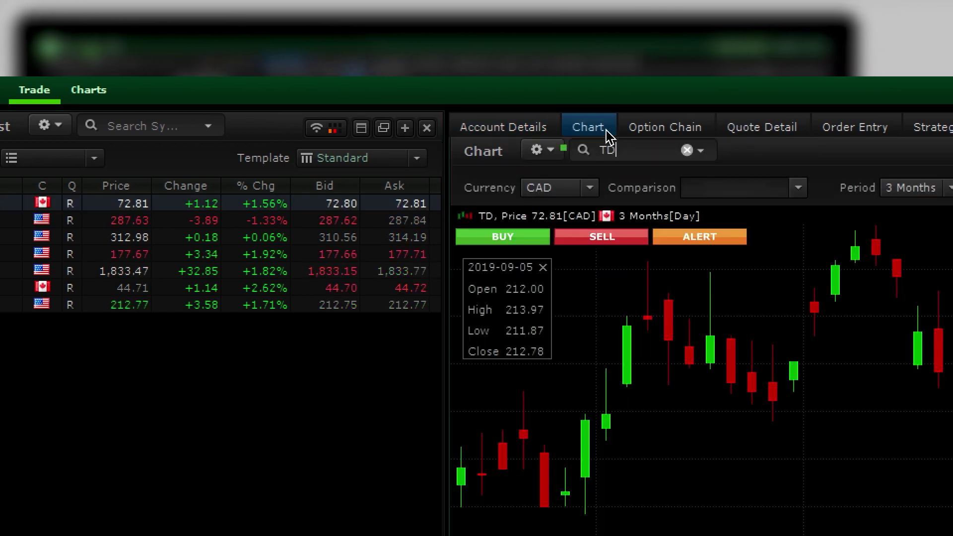
pyautogui.click(713, 134)
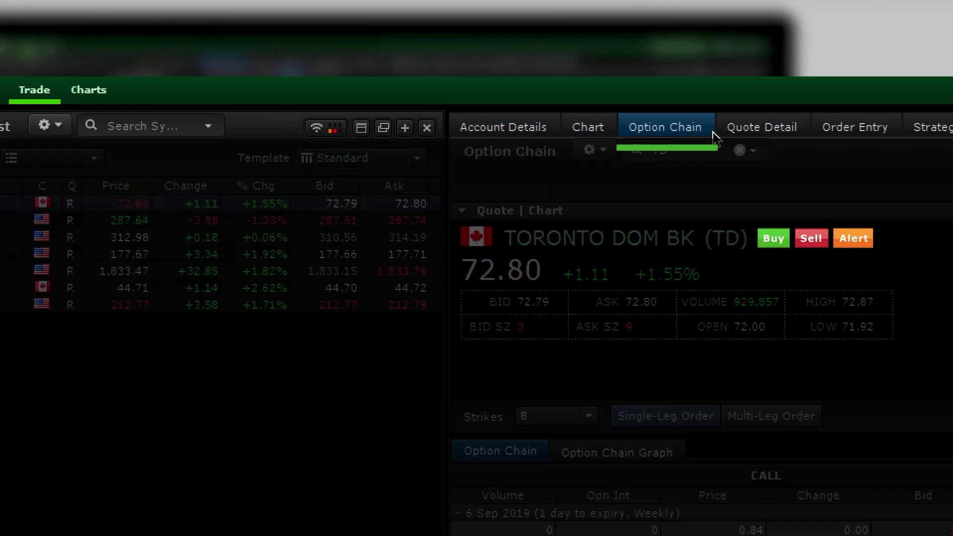
pyautogui.click(798, 134)
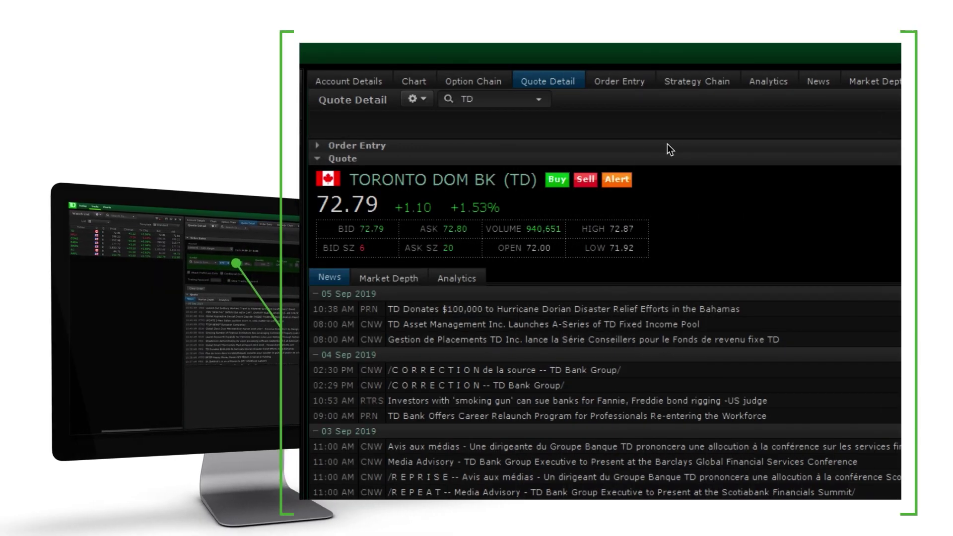
pyautogui.click(557, 180)
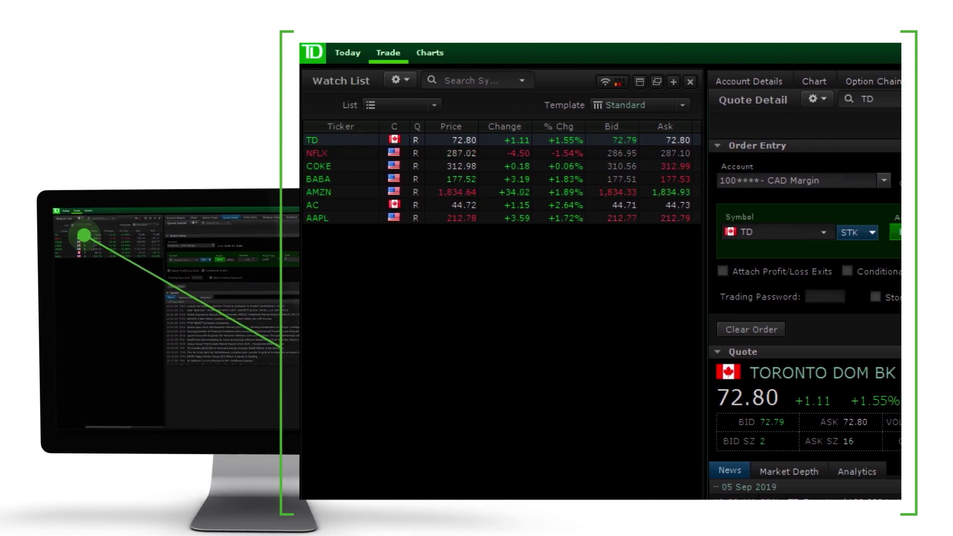
# Open and dismiss TD sell and buy tickets from the Bid and Ask cells, then open default order settings
pyautogui.click(629, 144)
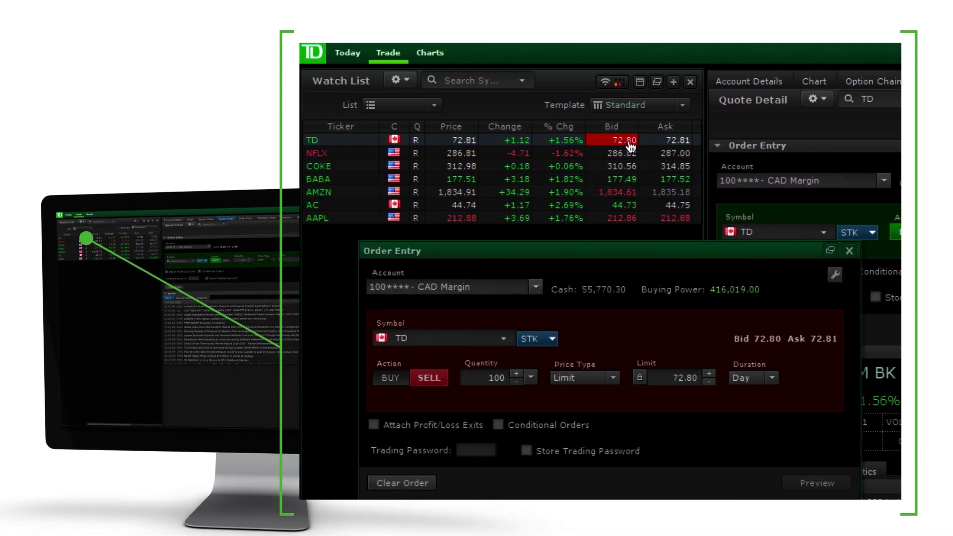
pyautogui.click(850, 251)
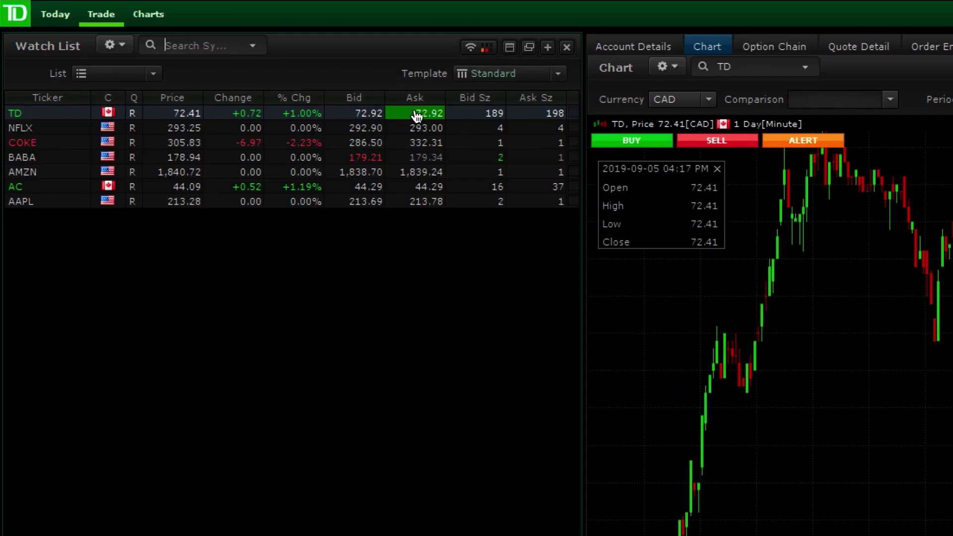
pyautogui.click(417, 114)
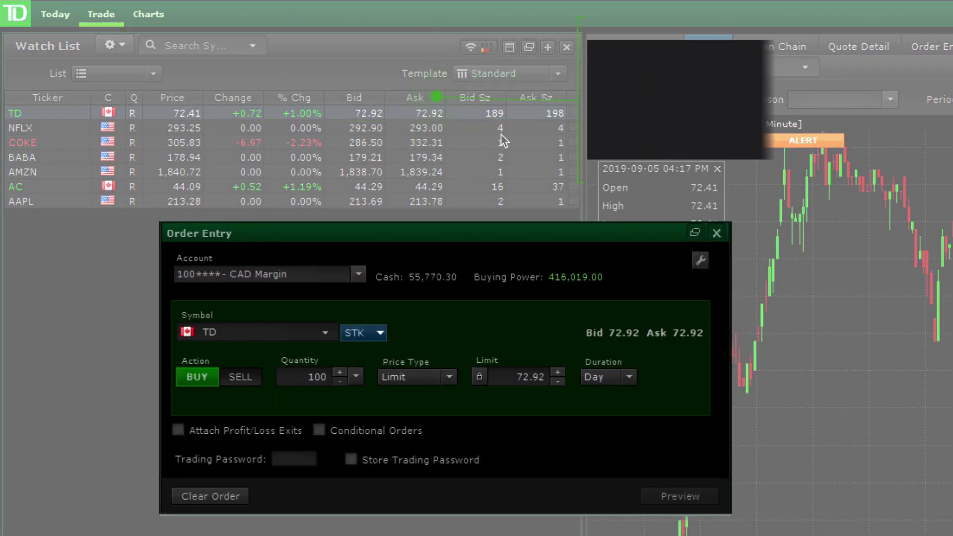
pyautogui.click(716, 234)
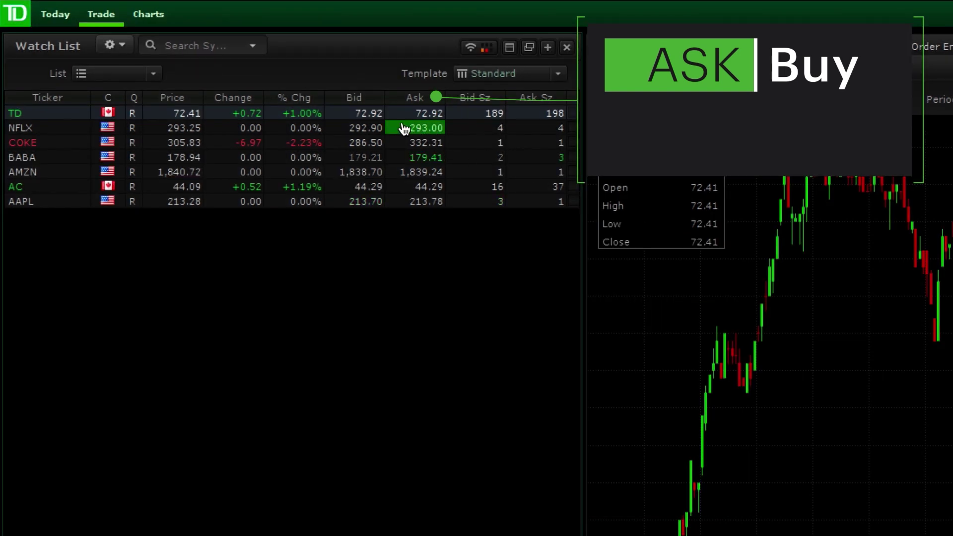
pyautogui.click(370, 113)
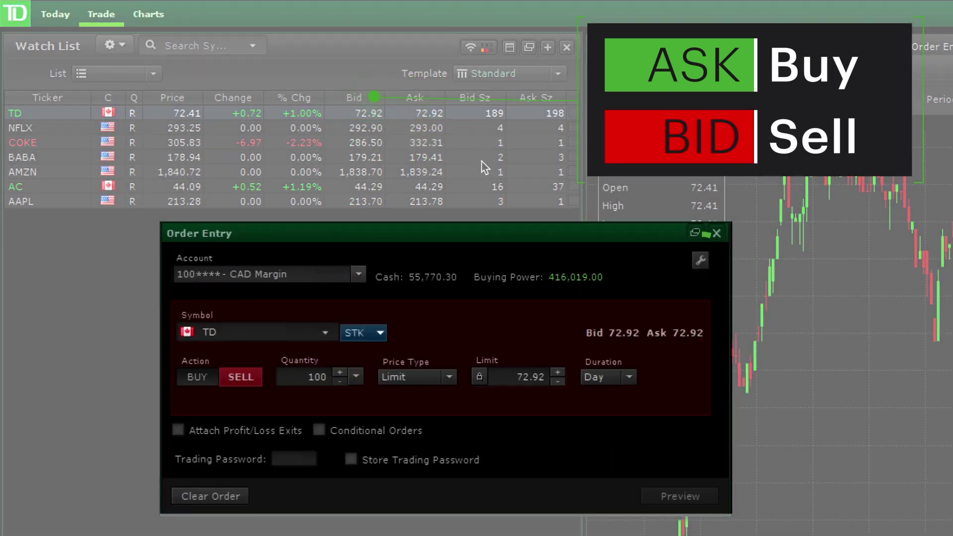
pyautogui.click(701, 261)
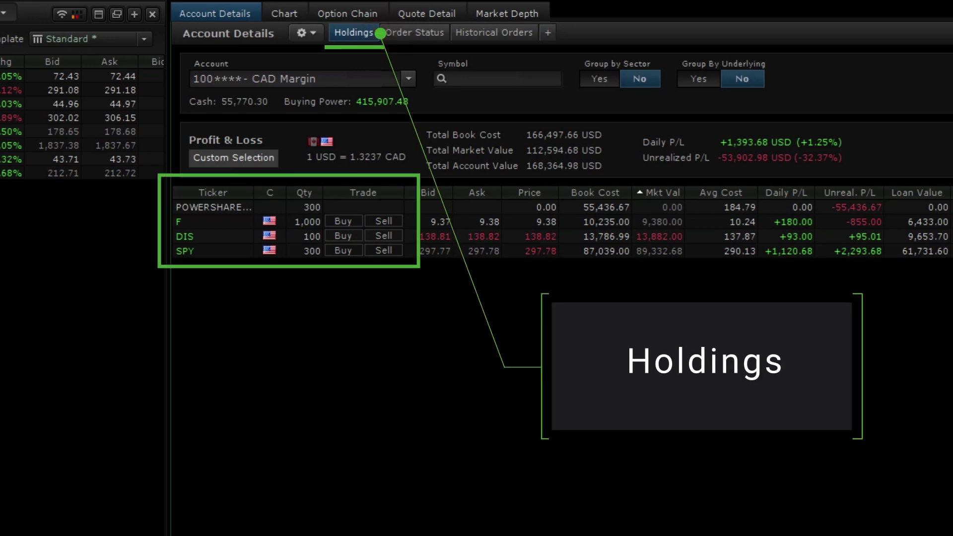
# Open and close DIS buy and sell tickets from Holdings, then bring up the DIS row's context menu
pyautogui.click(338, 236)
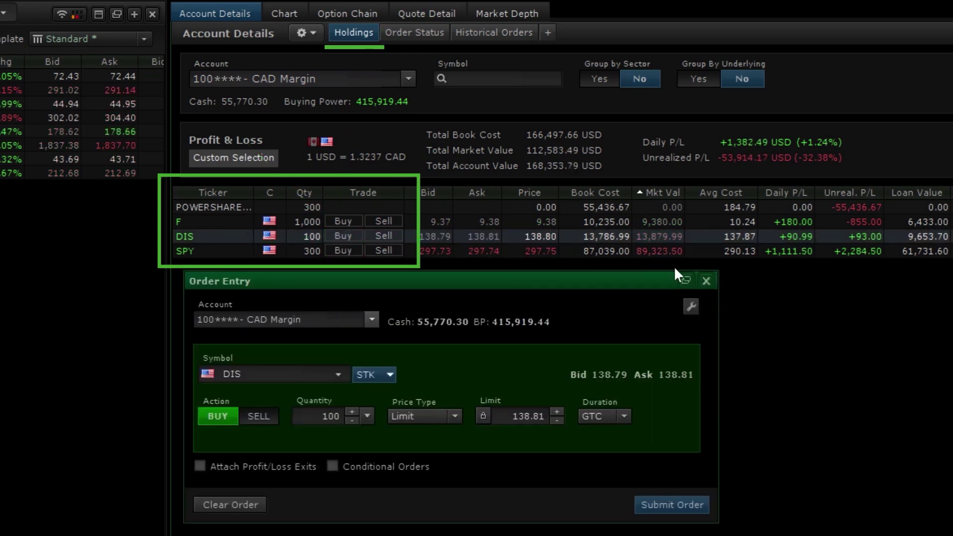
pyautogui.click(706, 280)
pyautogui.click(393, 237)
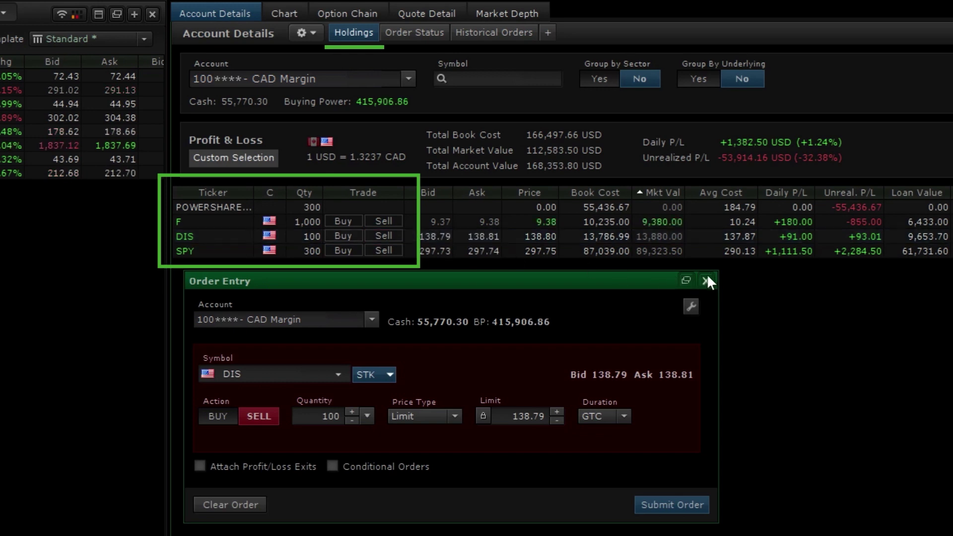
pyautogui.click(708, 279)
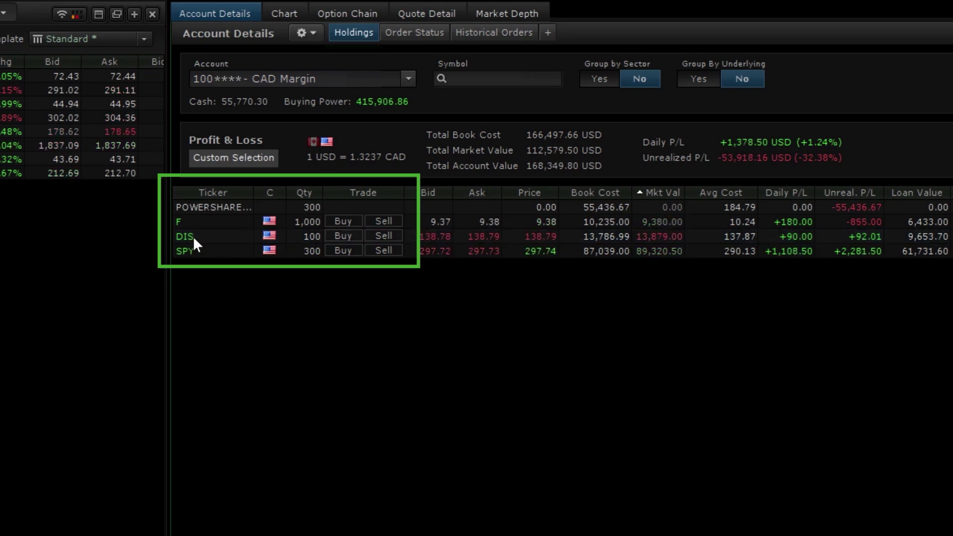
pyautogui.rightClick(194, 237)
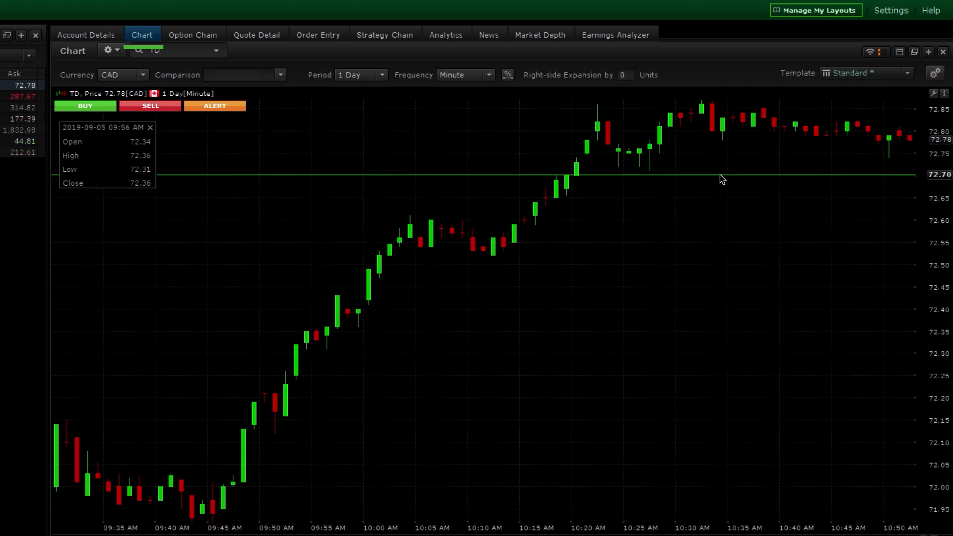
# Start a buy order at the 72.70 chart level and close the ticket
pyautogui.click(722, 179)
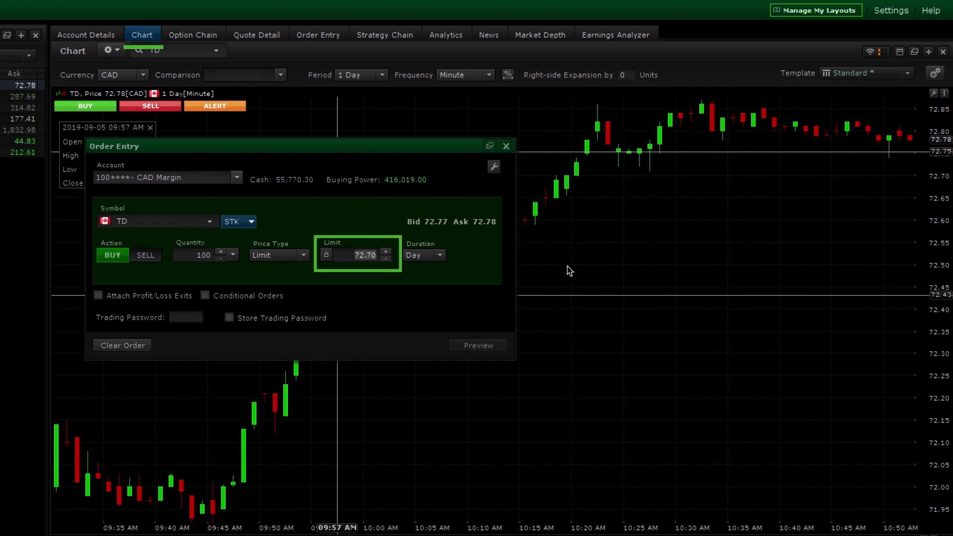
pyautogui.click(506, 147)
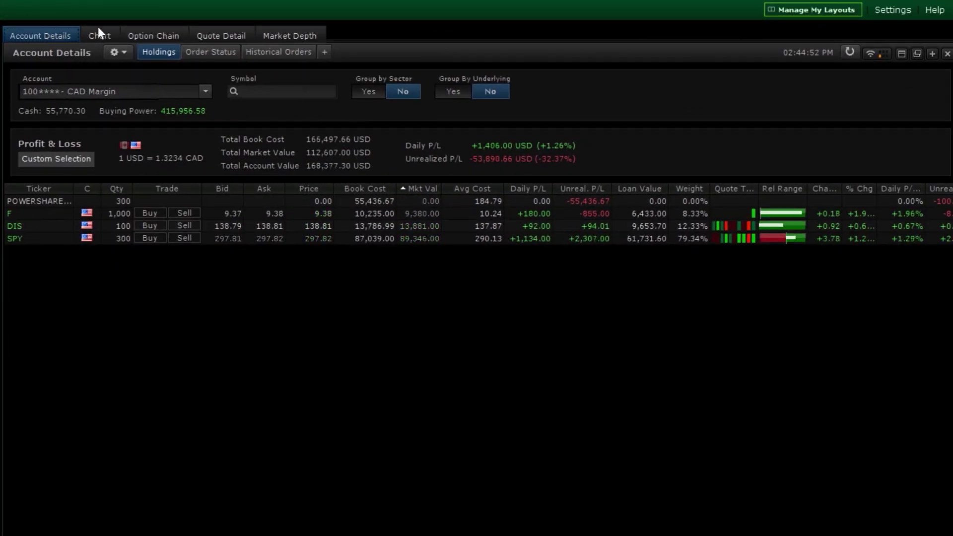
# Load TD orders from market depth at bid 72.41, ask 72.46 and bid 72.40, then start a TD buy at the ask
pyautogui.click(293, 36)
pyautogui.click(468, 442)
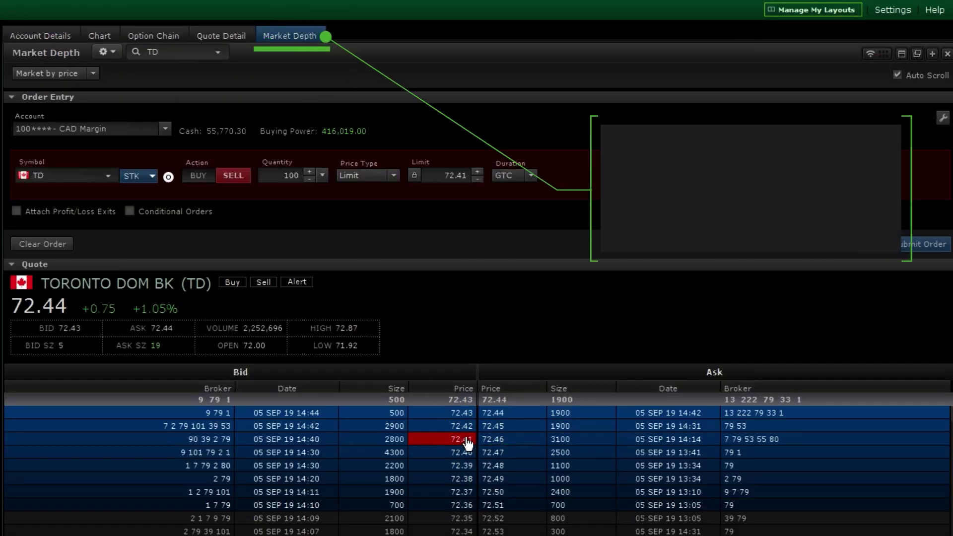
pyautogui.click(497, 441)
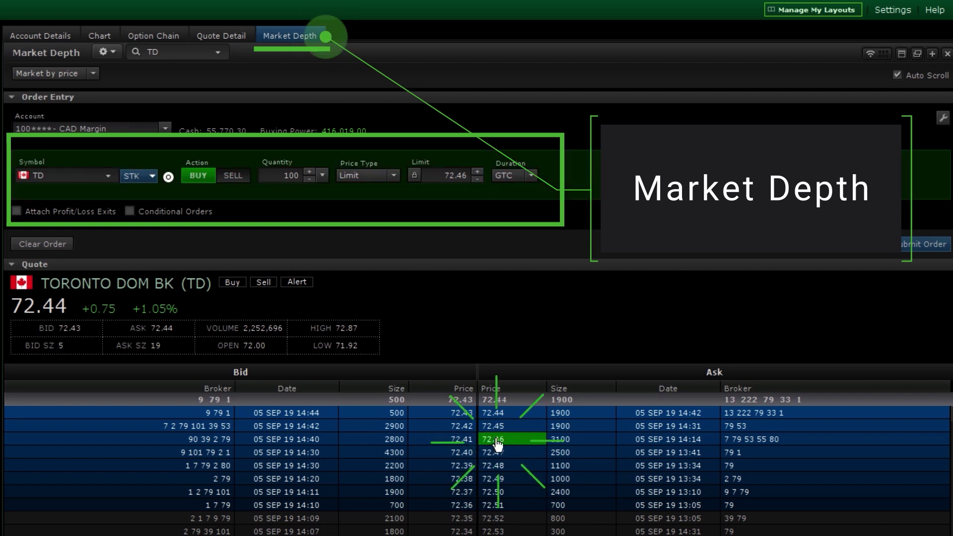
pyautogui.click(450, 464)
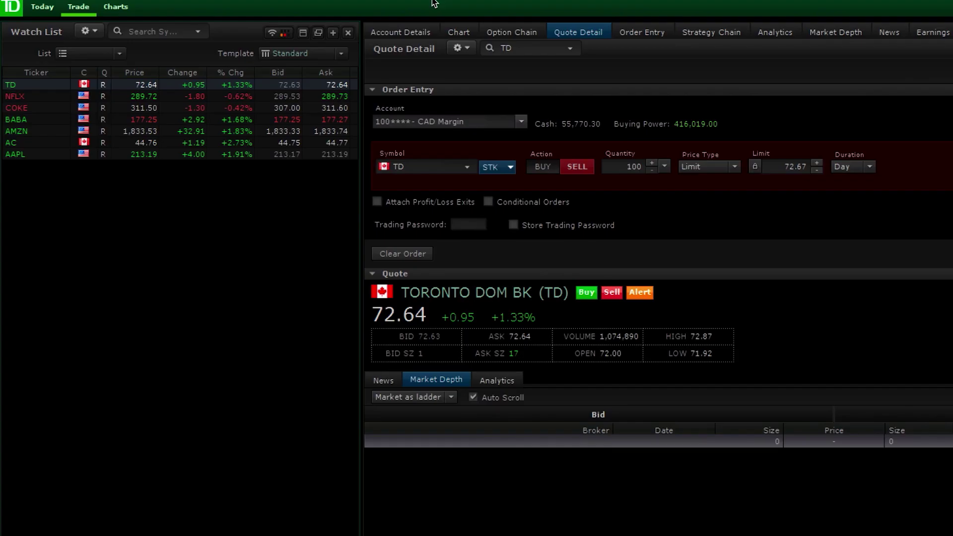
pyautogui.click(336, 84)
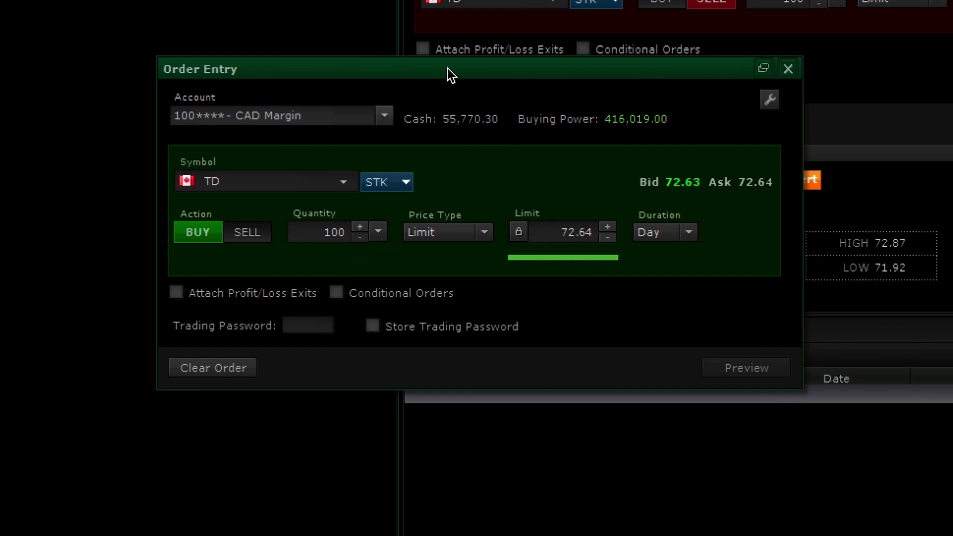
# Enter the trading password and tick Store Trading Password
pyautogui.click(305, 327)
pyautogui.write('**')
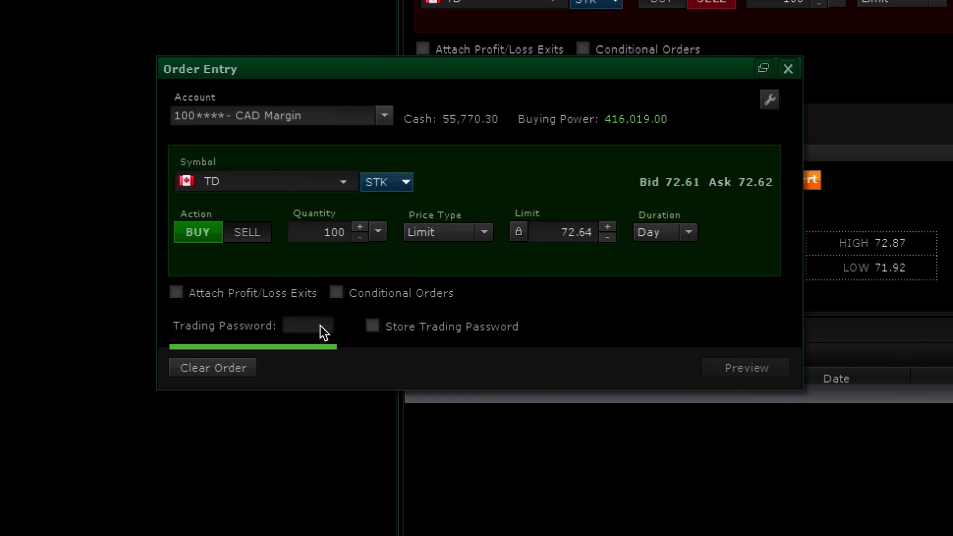
pyautogui.write('***')
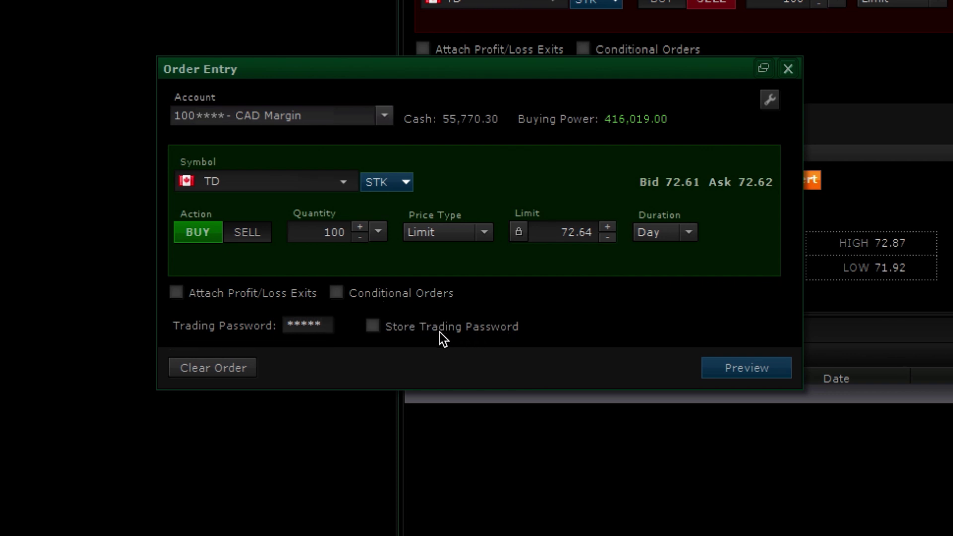
pyautogui.click(373, 327)
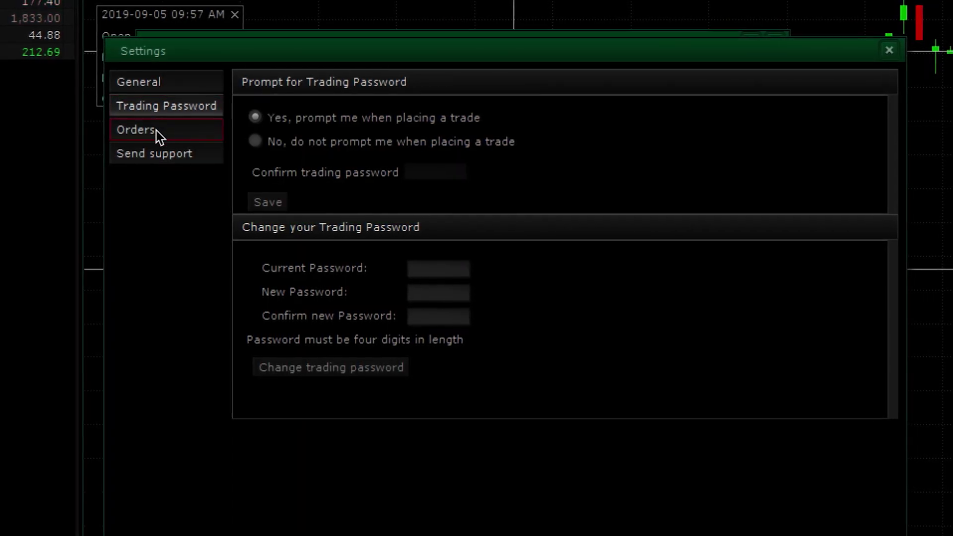
# Switch the Settings dialog to the Orders section
pyautogui.click(156, 126)
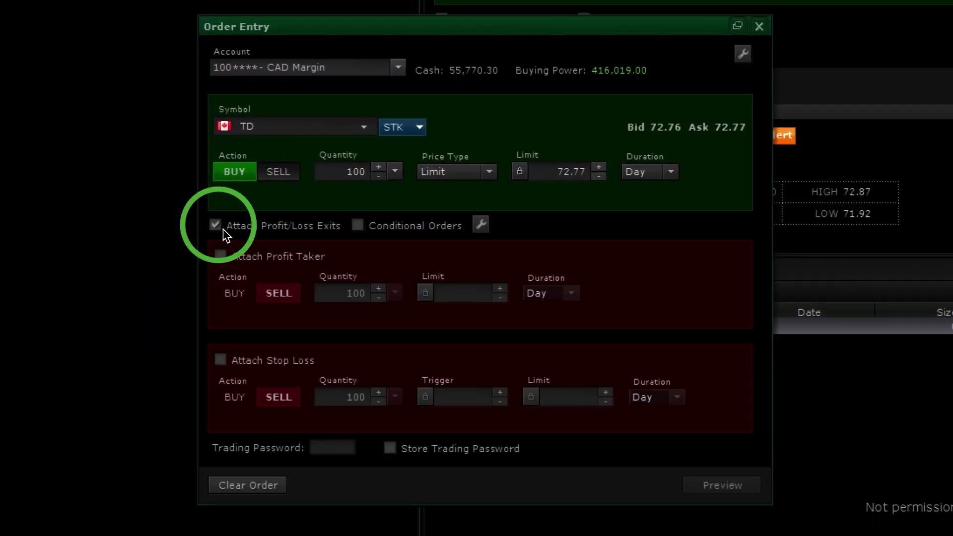
# Tick Attach Profit Taker and Attach Stop Loss on the 100-share TD buy order
pyautogui.click(221, 257)
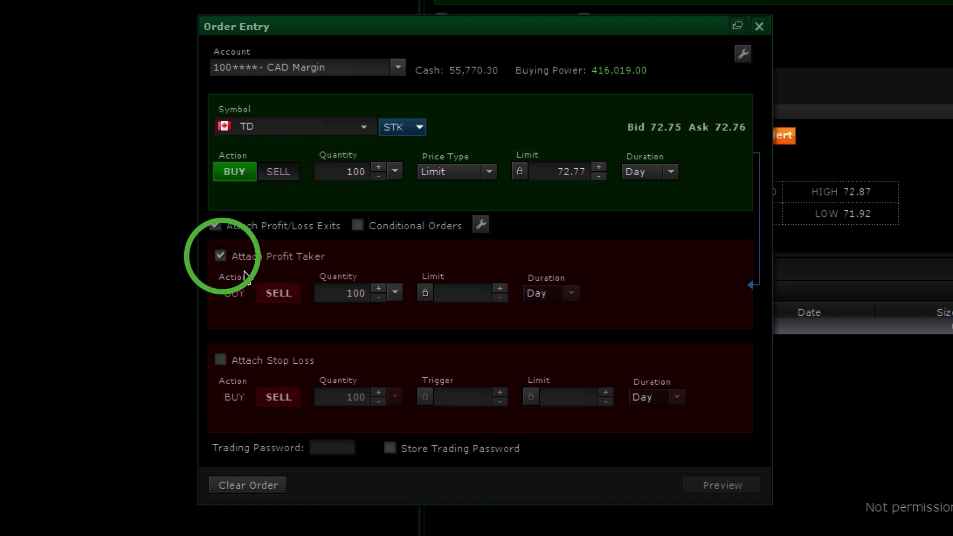
pyautogui.click(254, 367)
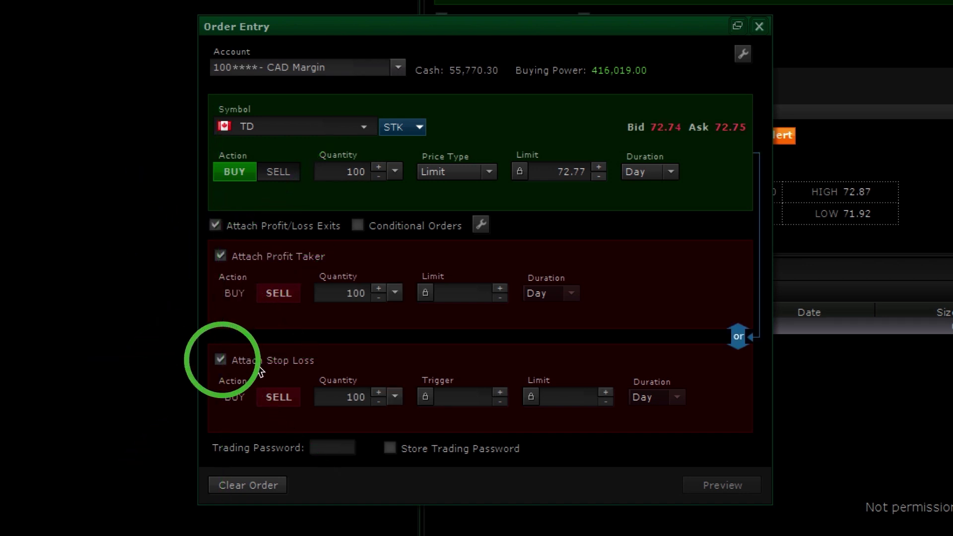
pyautogui.click(258, 371)
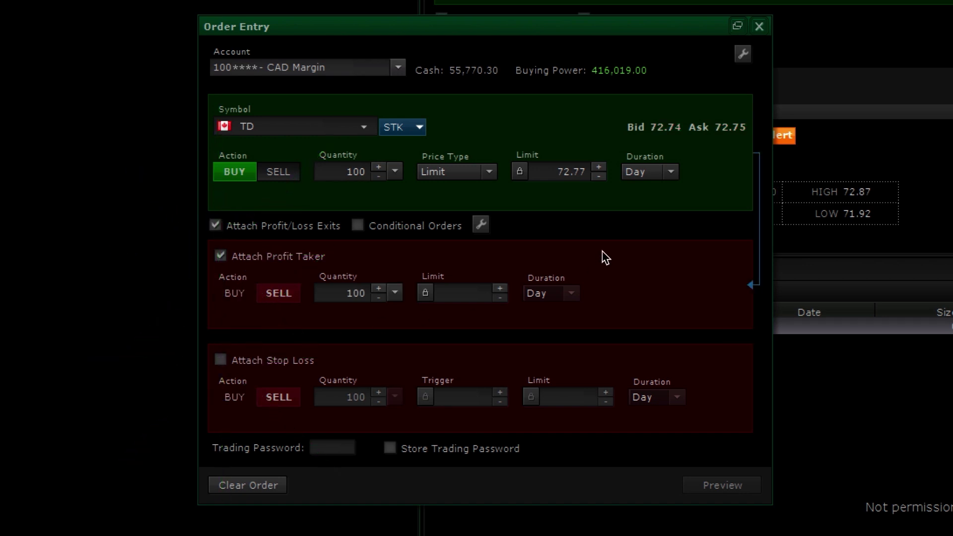
pyautogui.click(224, 364)
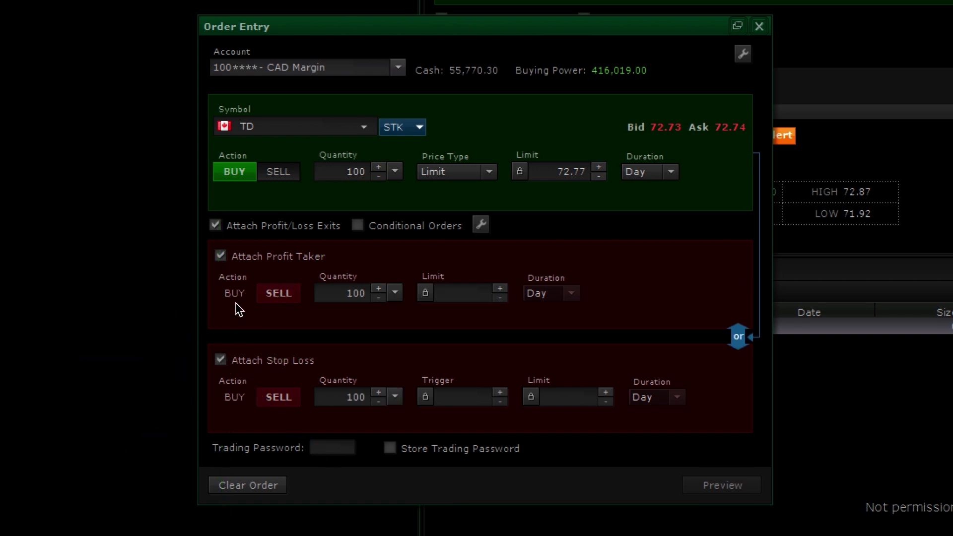